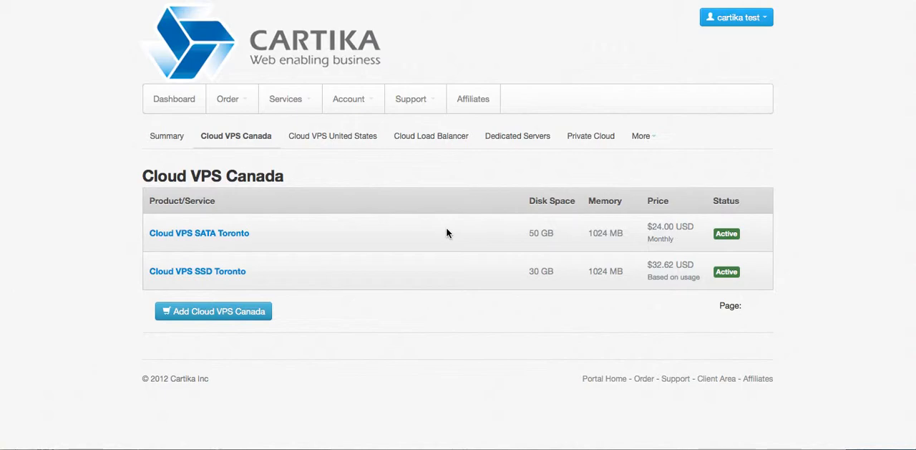
- List the servers in Cloud VPS SATA Toronto, and open the balancer details of the cloud load balancer
left_click(237, 237)
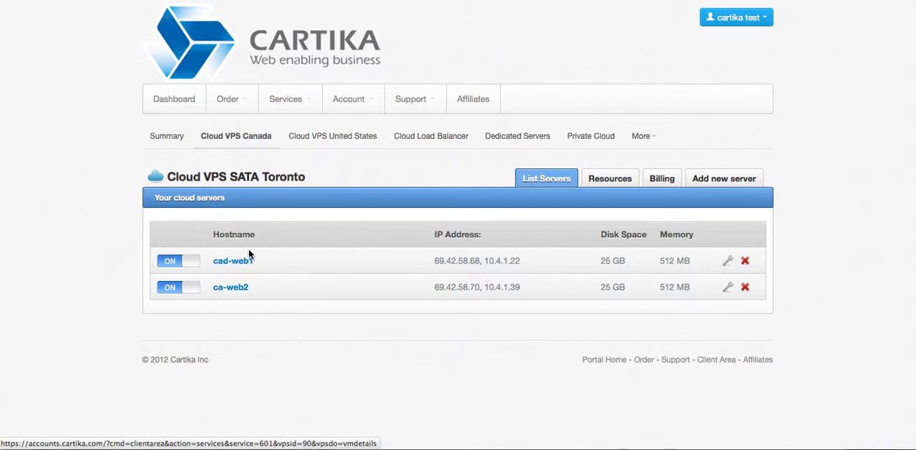
mouse_move(298, 113)
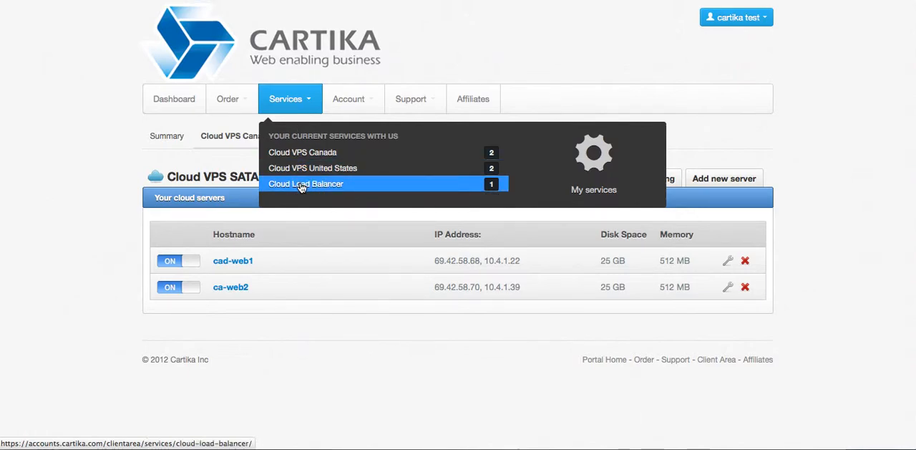
mouse_move(236, 105)
left_click(298, 185)
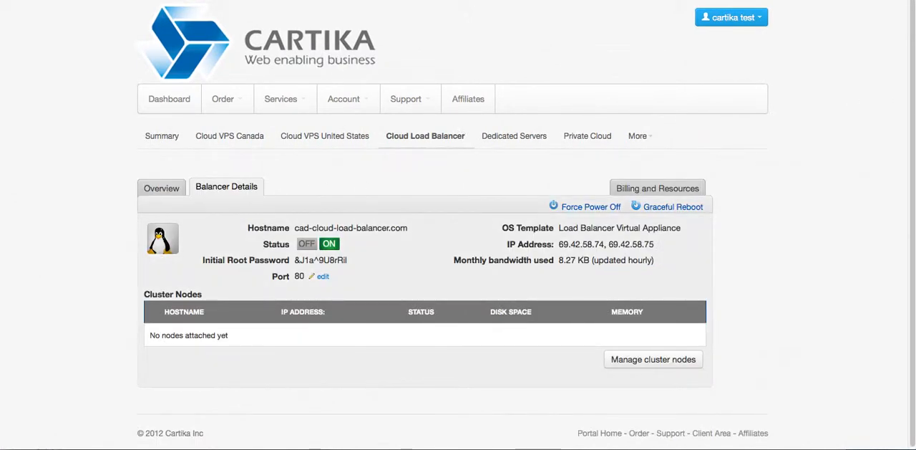
left_click_drag(915, 113, 914, 167)
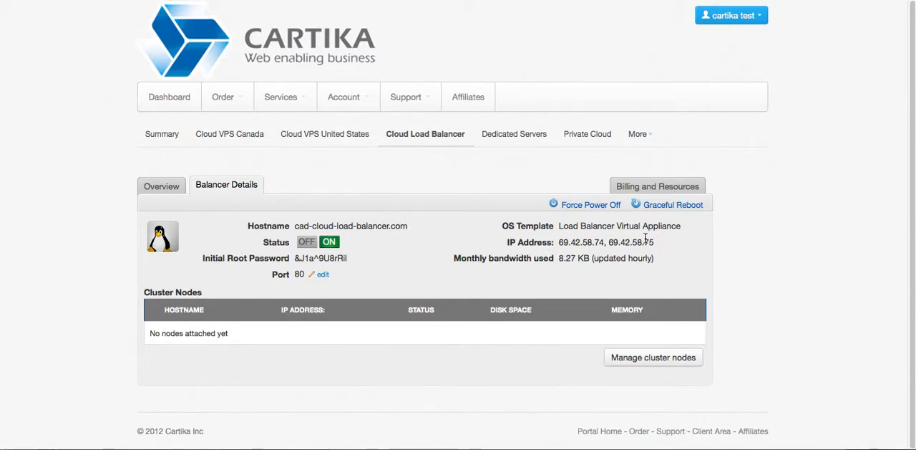
- Examine the monthly bandwidth used in the load balancer's details
left_click_drag(657, 261, 559, 263)
left_click(560, 262)
left_click_drag(559, 262, 654, 262)
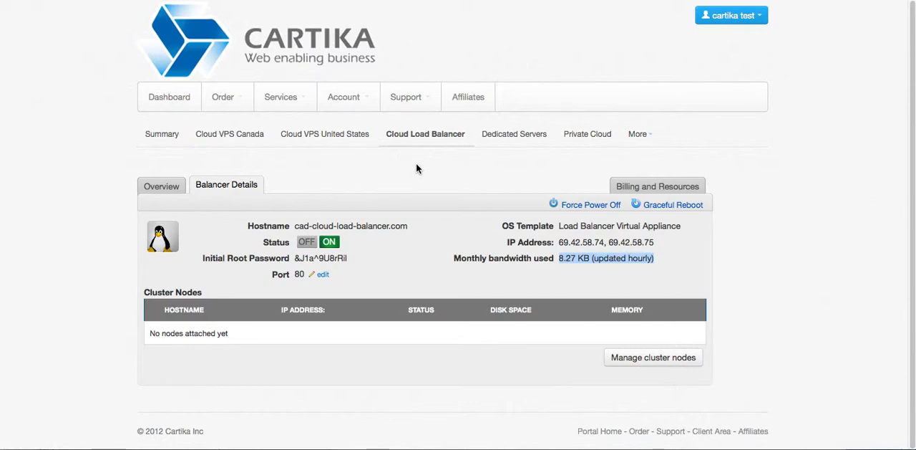
mouse_move(292, 102)
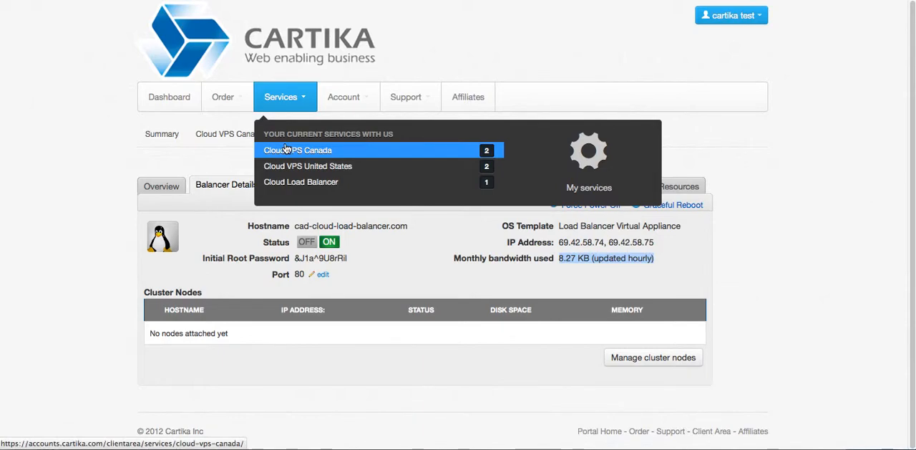
left_click(395, 252)
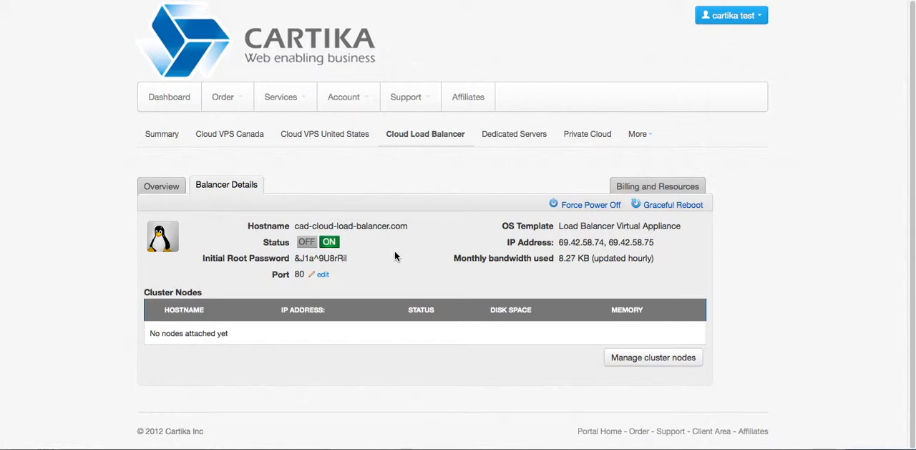
- Set the load balancer's port to 443 and save the change
left_click(322, 274)
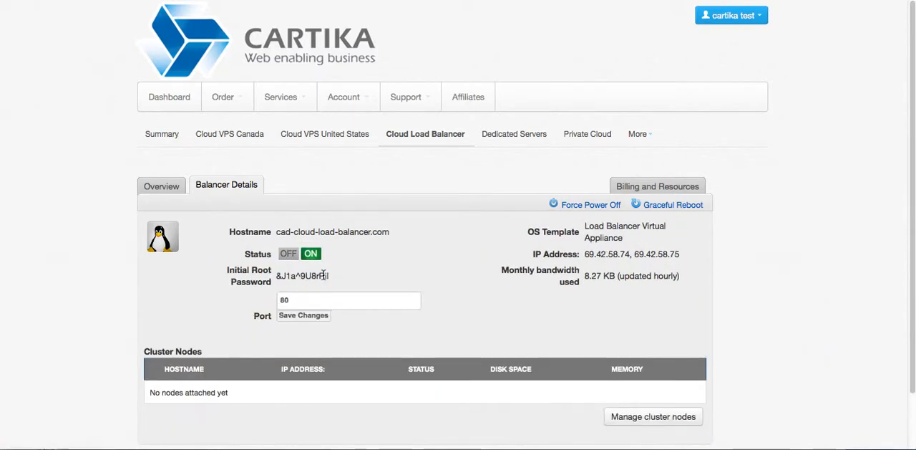
left_click(292, 301)
key("BackSpace")
key("BackSpace")
type("443")
left_click(211, 298)
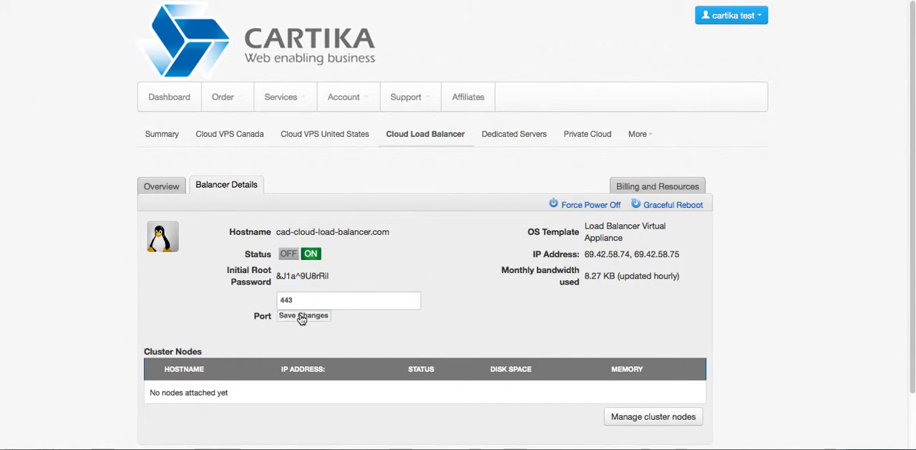
left_click(301, 318)
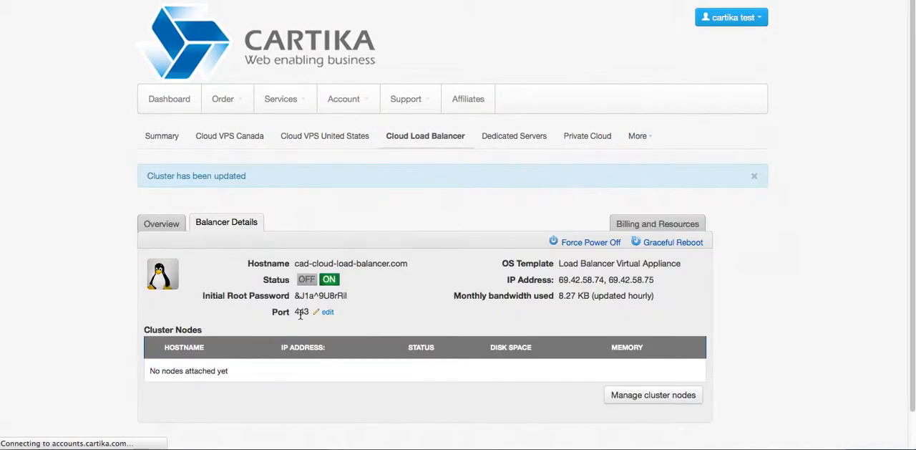
- Set the load balancer's port back to 80 and save the change
left_click(327, 313)
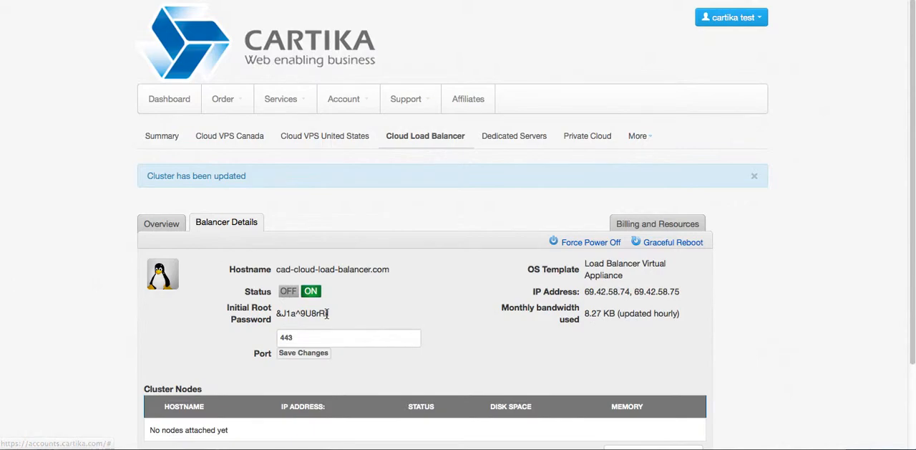
left_click_drag(294, 340, 254, 339)
type("80")
left_click(304, 353)
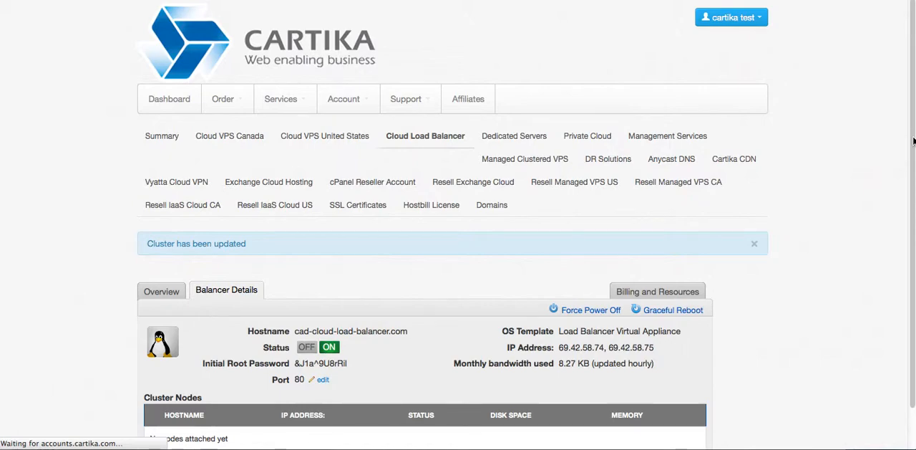
- Power on the ca-mysql1 server in Cloud VPS SSD Toronto and open its server details
scroll(914, 141, "down", 3)
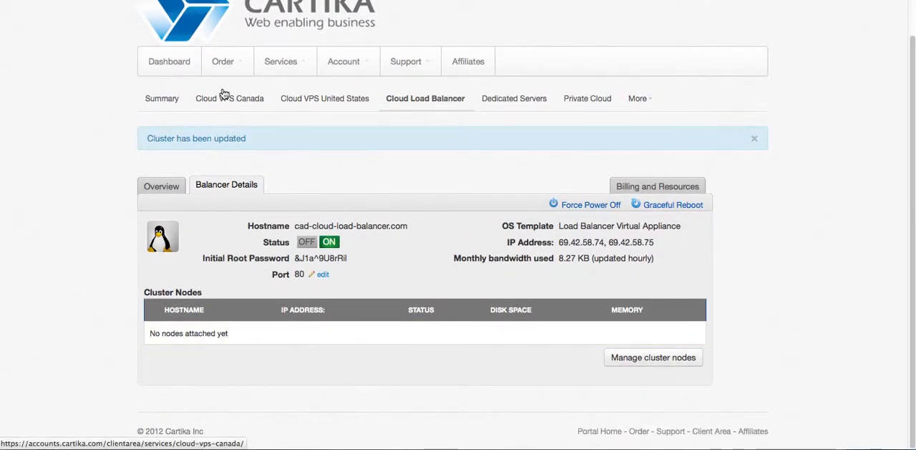
left_click(280, 63)
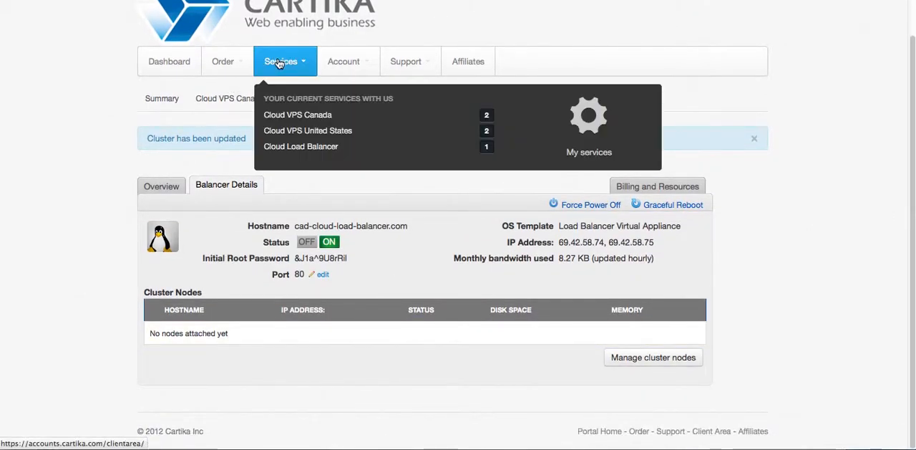
left_click(287, 118)
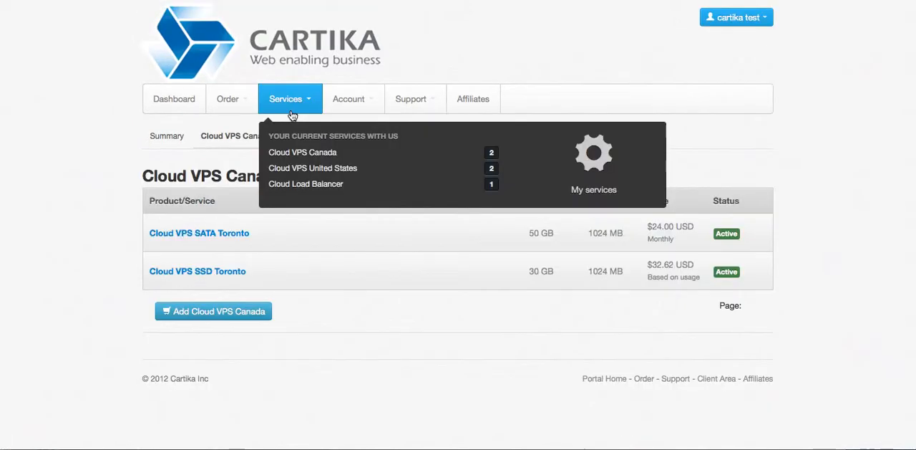
left_click(212, 271)
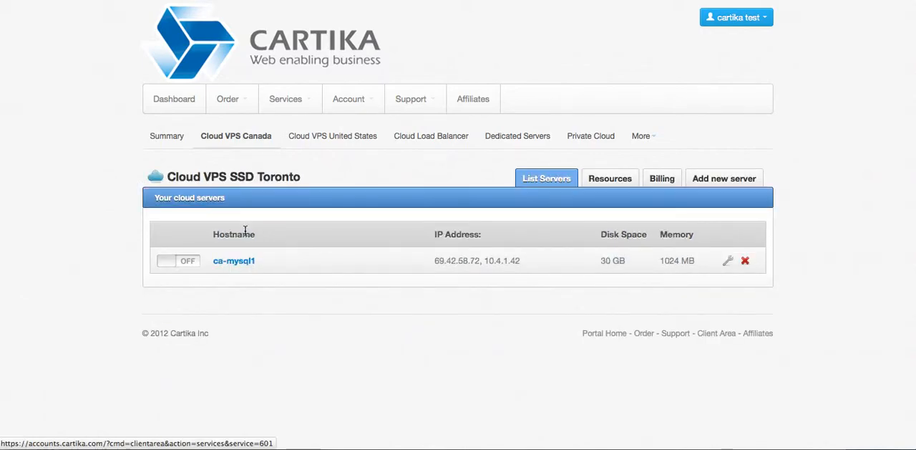
left_click(170, 265)
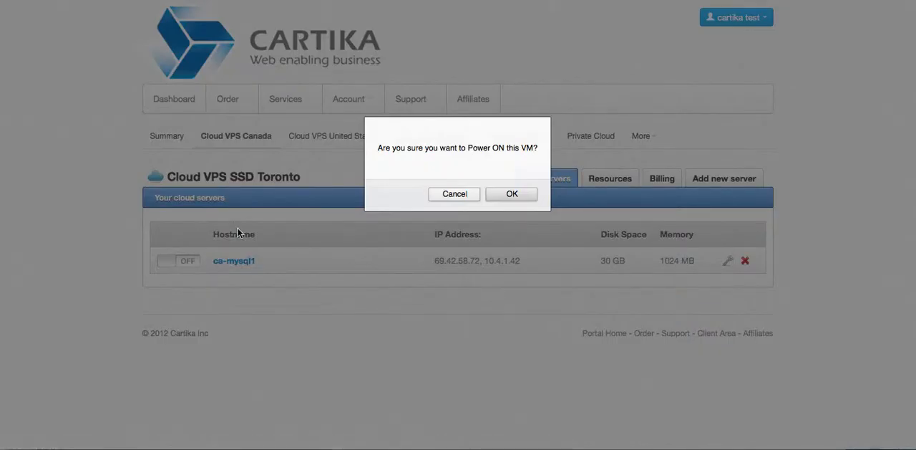
left_click(511, 191)
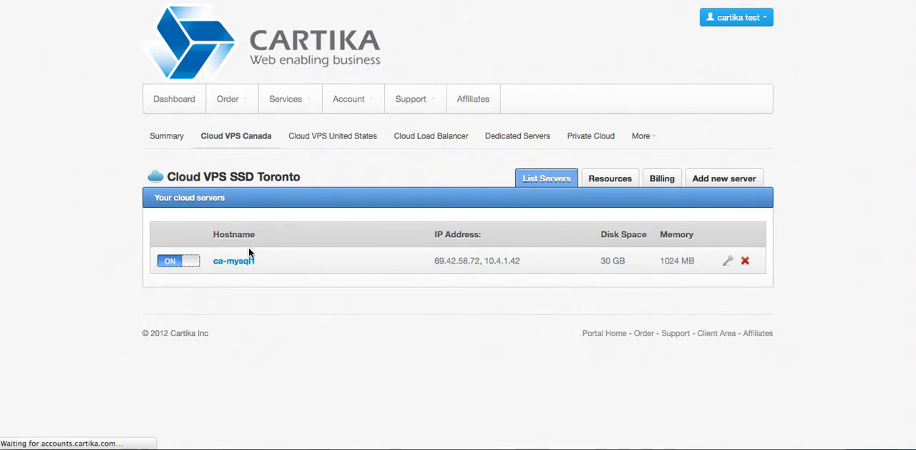
left_click(228, 261)
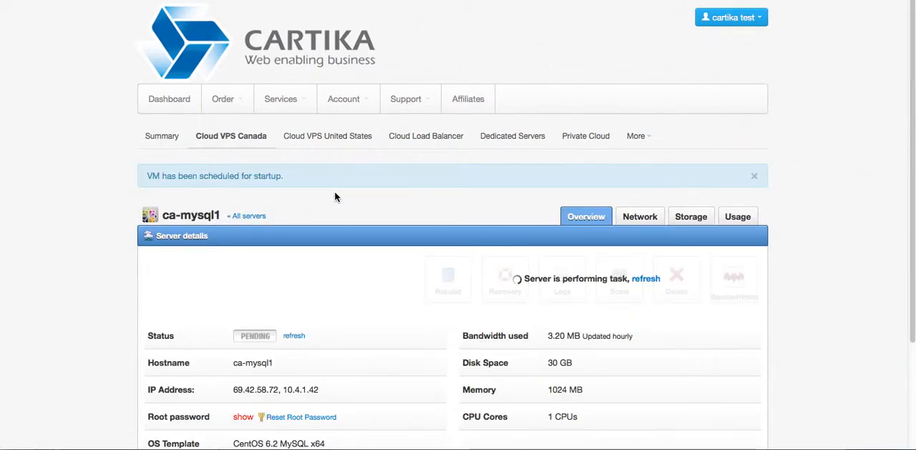
- Return to the cloud load balancer's details and open the management of its cluster nodes
left_click(298, 103)
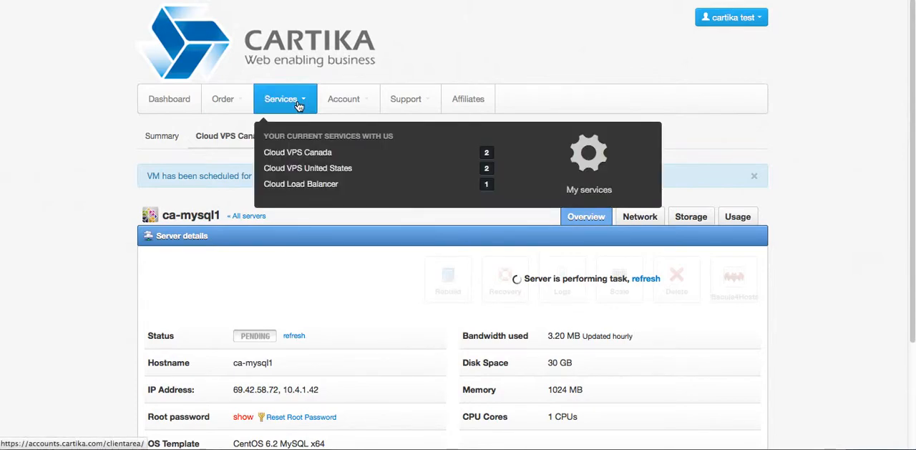
left_click(310, 188)
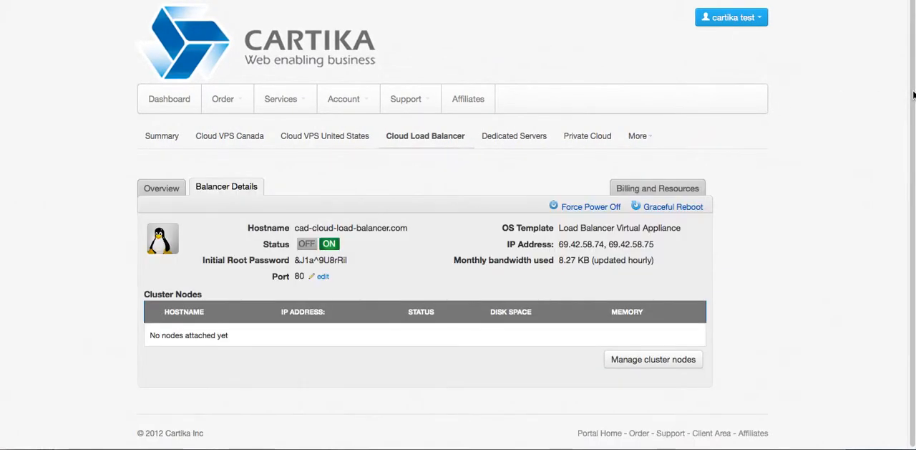
scroll(913, 95, "down", 1)
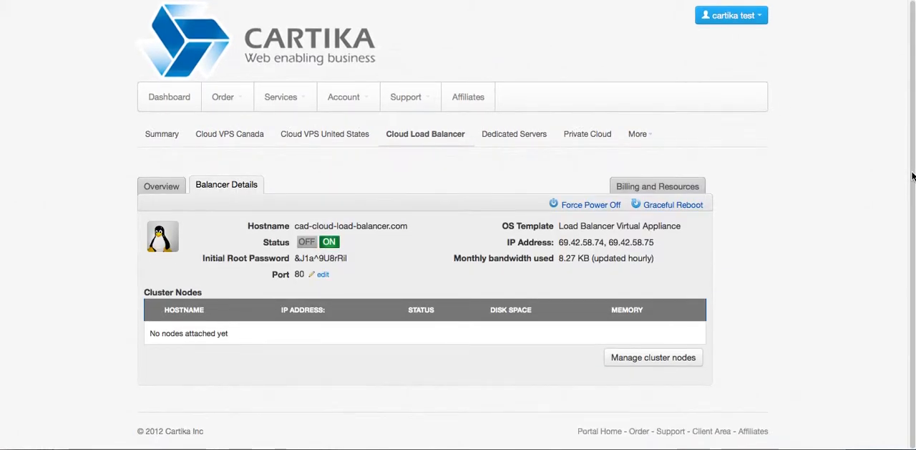
left_click(618, 364)
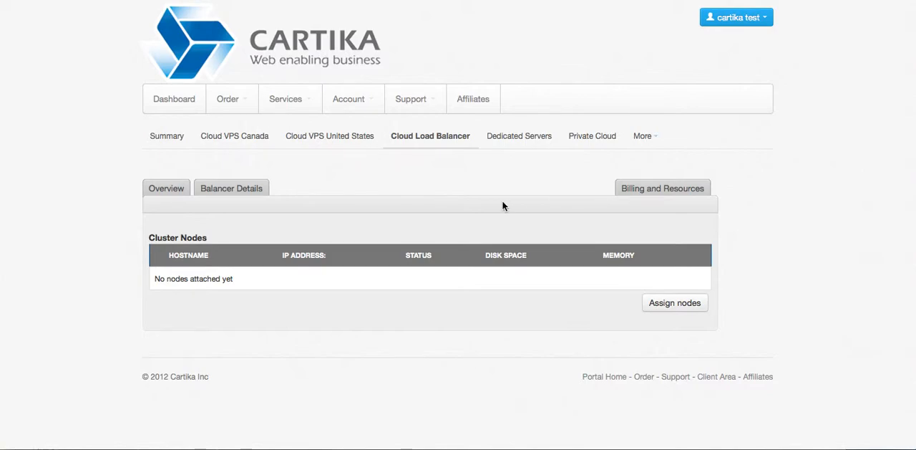
- Assign the cad-web1 virtual machine to the load balancer cluster with IP address 69.42.58.68
left_click(668, 302)
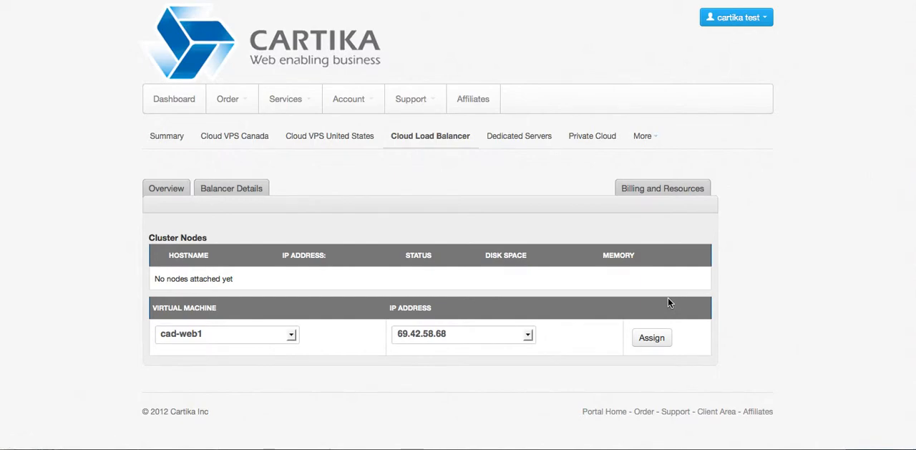
left_click(449, 330)
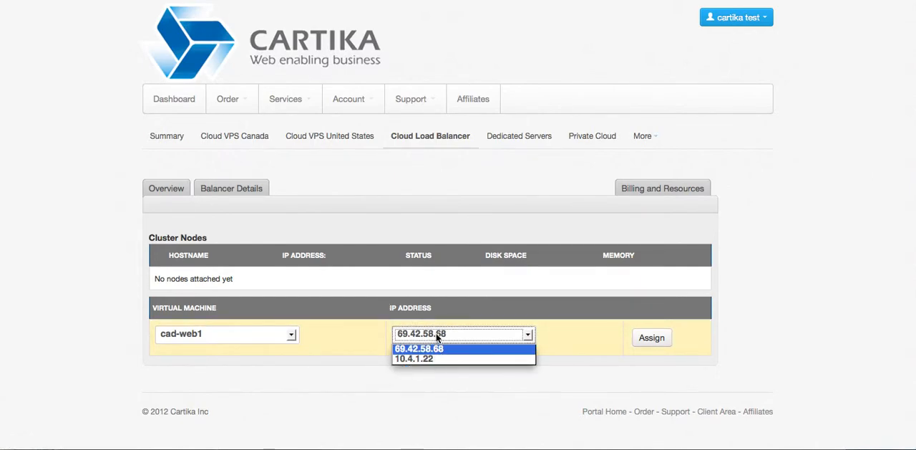
left_click(438, 337)
left_click(651, 340)
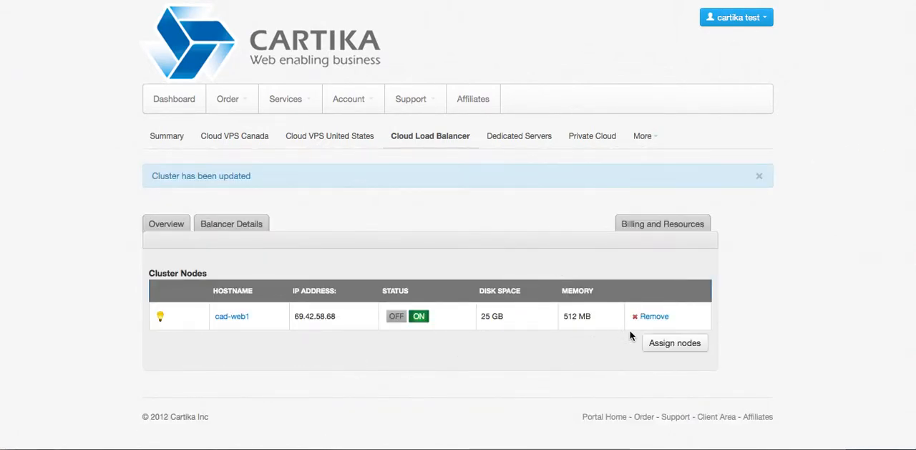
- Assign the ca-web2 virtual machine as a second cluster node with IP address 69.42.58.68
left_click(669, 342)
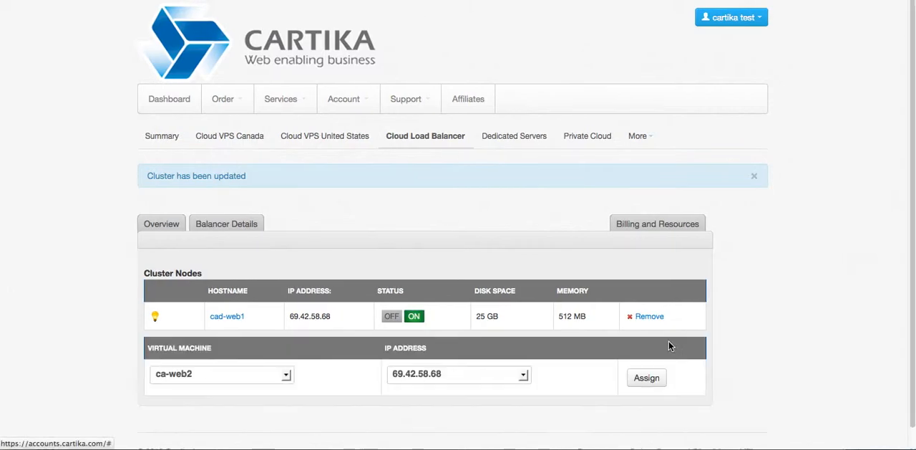
left_click(231, 372)
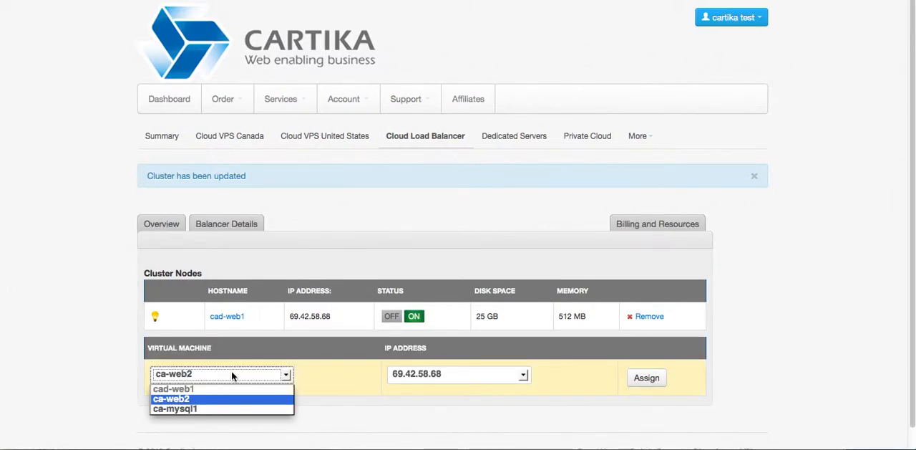
left_click(181, 405)
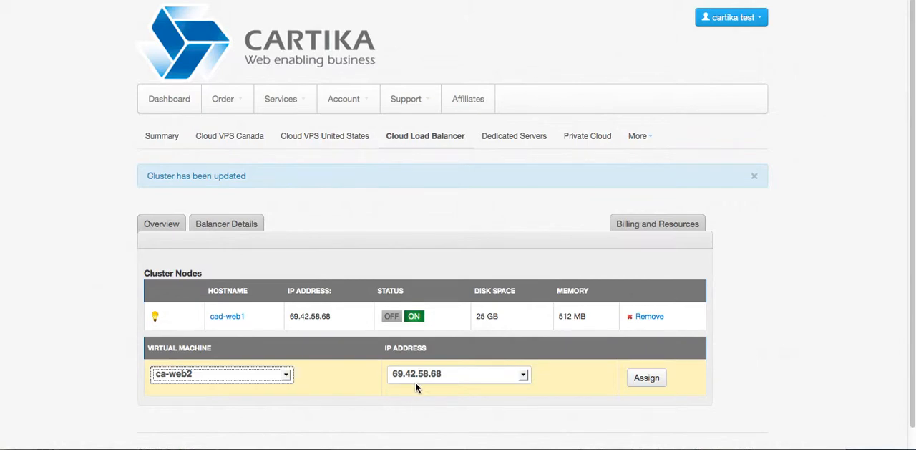
left_click(451, 373)
left_click(451, 374)
left_click(647, 378)
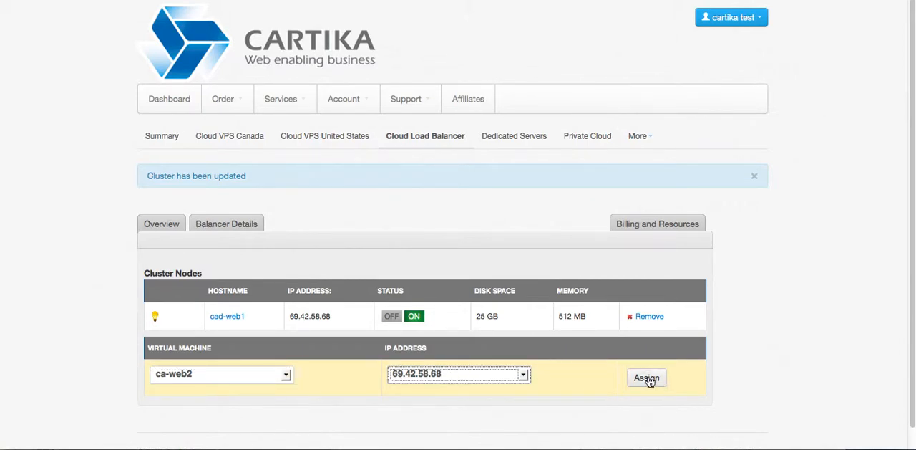